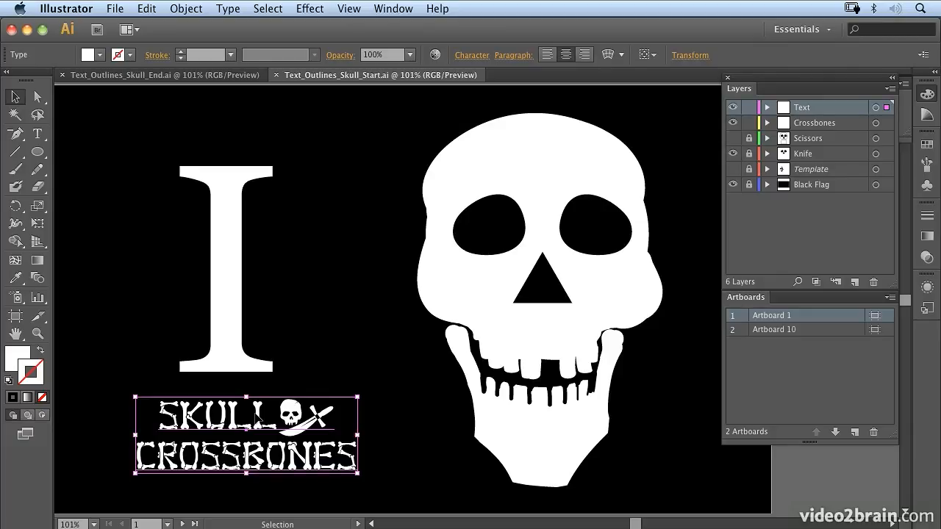
Step: Highlight letters in the word SKULL of the bone-lettered text to check that it is still live type
{"action": "double_click", "coordinate": [255, 417]}
{"action": "left_click_drag", "start_coordinate": [253, 417], "coordinate": [185, 416]}
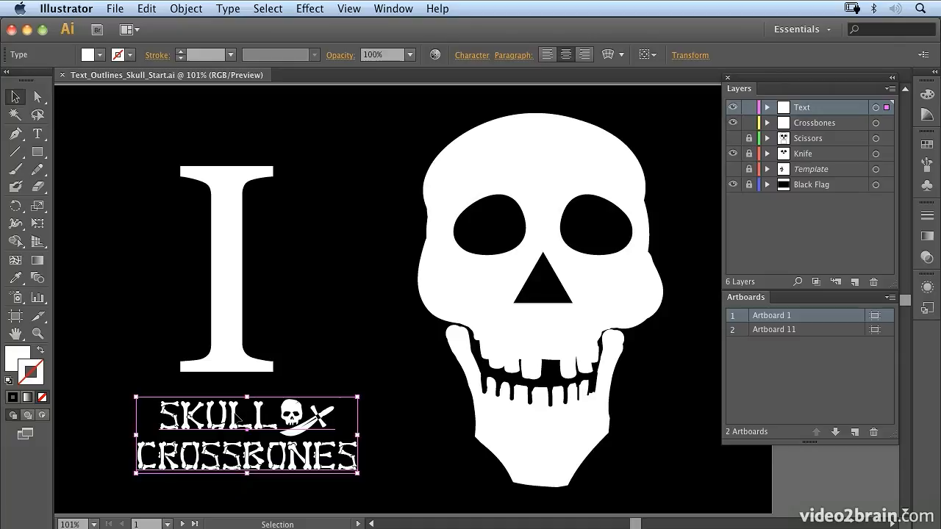
{"action": "double_click", "coordinate": [230, 416]}
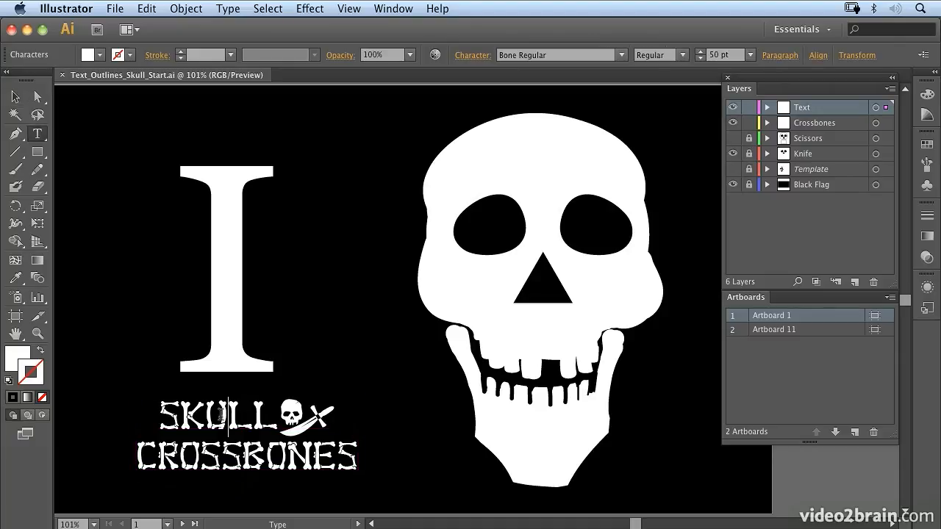
{"action": "left_click_drag", "start_coordinate": [221, 416], "coordinate": [275, 420]}
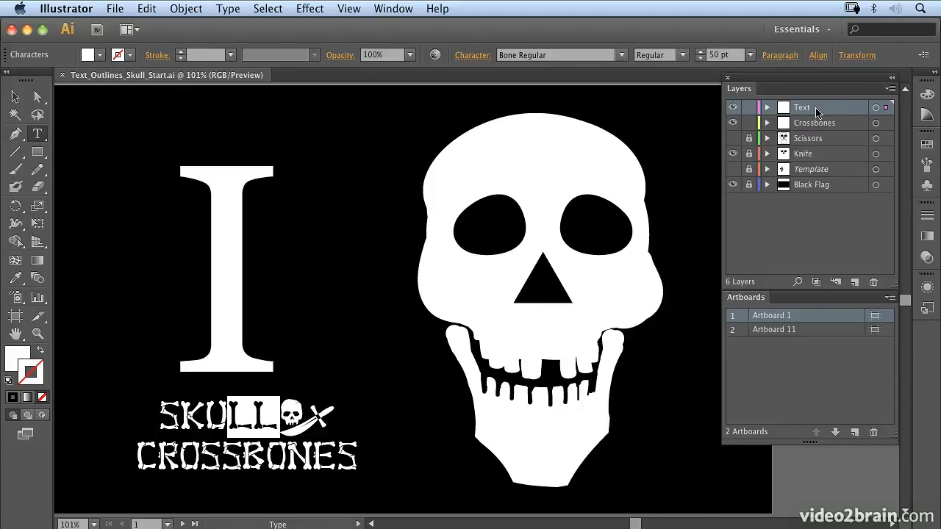
{"action": "left_click_drag", "start_coordinate": [819, 110], "coordinate": [842, 108]}
{"action": "left_click", "coordinate": [419, 8]}
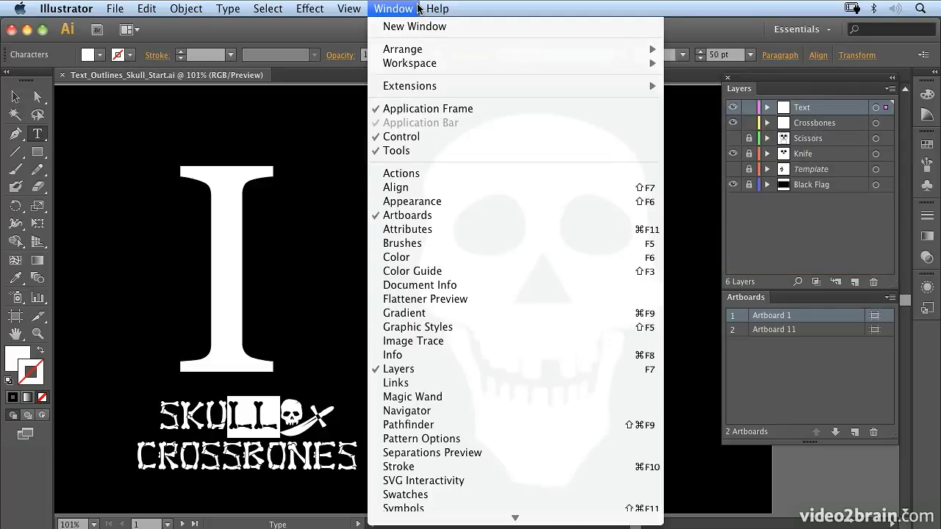
{"action": "left_click", "coordinate": [419, 9]}
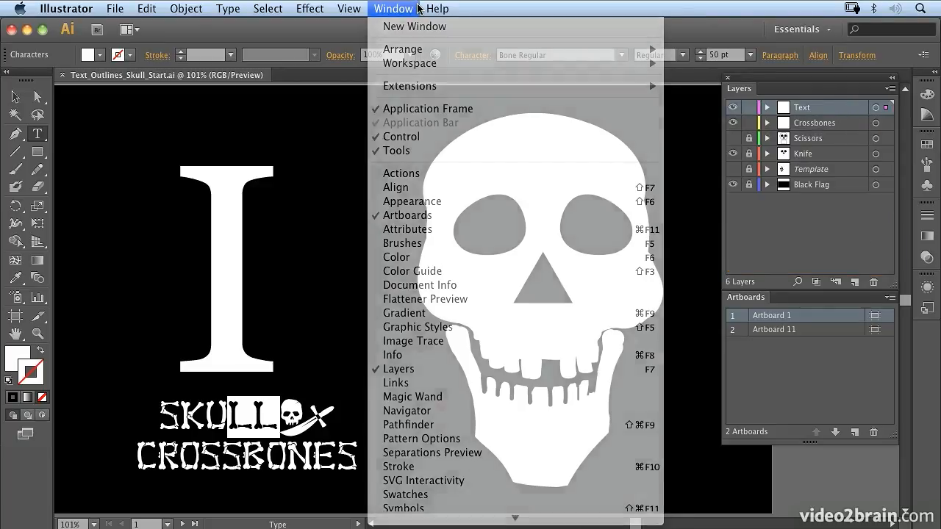
Step: Duplicate the Text layer, and hide and lock the original as a backup
{"action": "left_click_drag", "start_coordinate": [840, 112], "coordinate": [856, 285]}
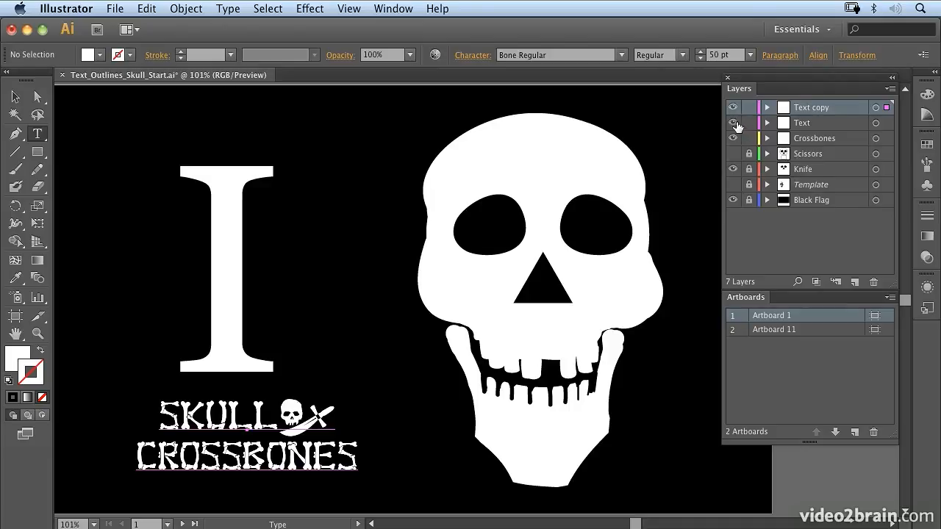
{"action": "left_click", "coordinate": [733, 123]}
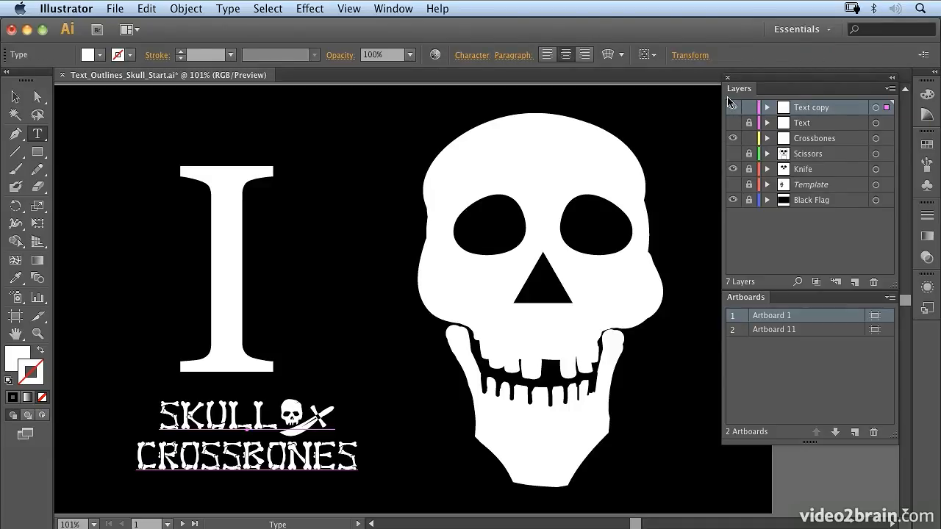
{"action": "left_click", "coordinate": [732, 108]}
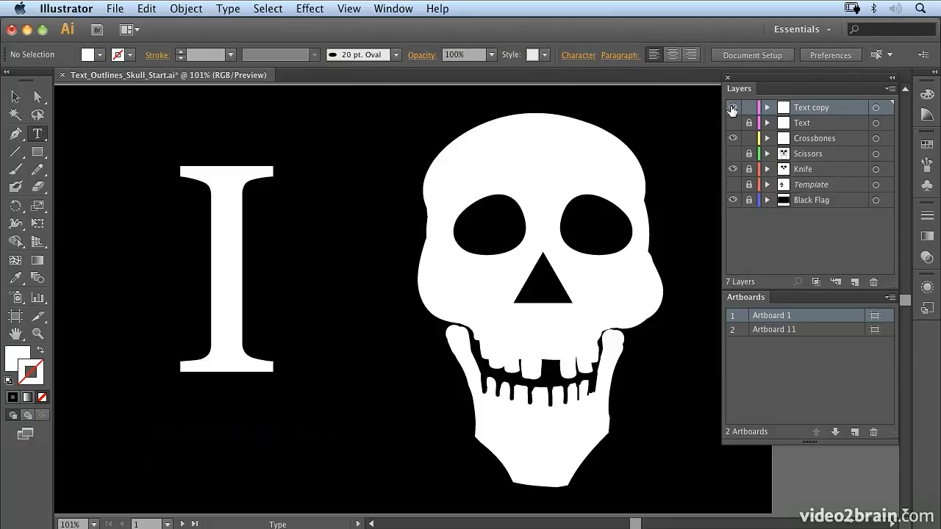
{"action": "left_click", "coordinate": [732, 108]}
Step: Rename the duplicated text layer as Text Outlines
{"action": "double_click", "coordinate": [810, 108]}
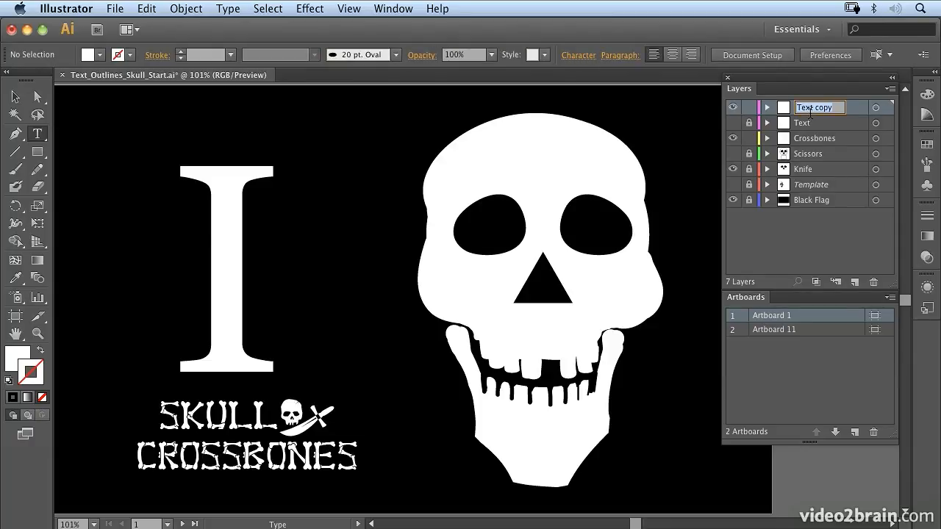
{"action": "type", "text": "Te"}
{"action": "type", "text": "xt O"}
{"action": "type", "text": "utlines"}
Step: Convert the type on the Text Outlines layer to vector shapes with Create Outlines
{"action": "left_click", "coordinate": [875, 108]}
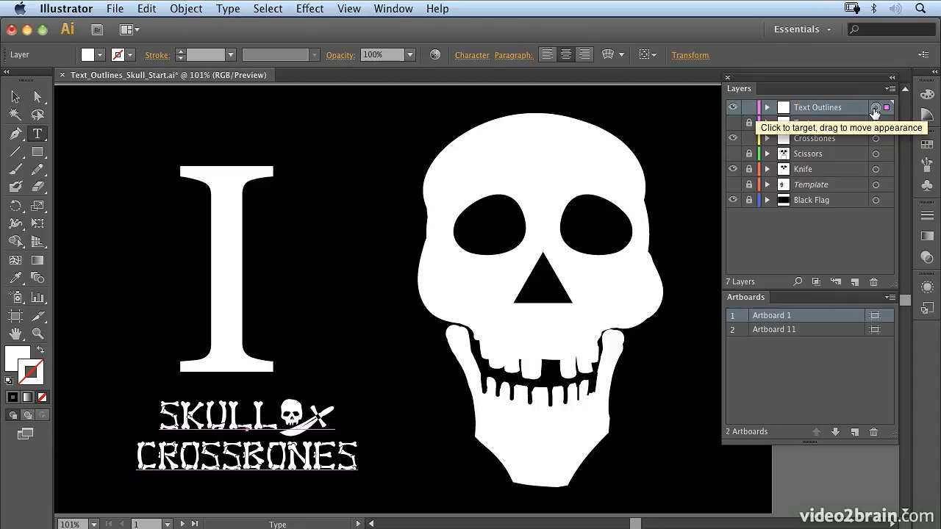
{"action": "left_click", "coordinate": [221, 9]}
{"action": "left_click", "coordinate": [326, 163]}
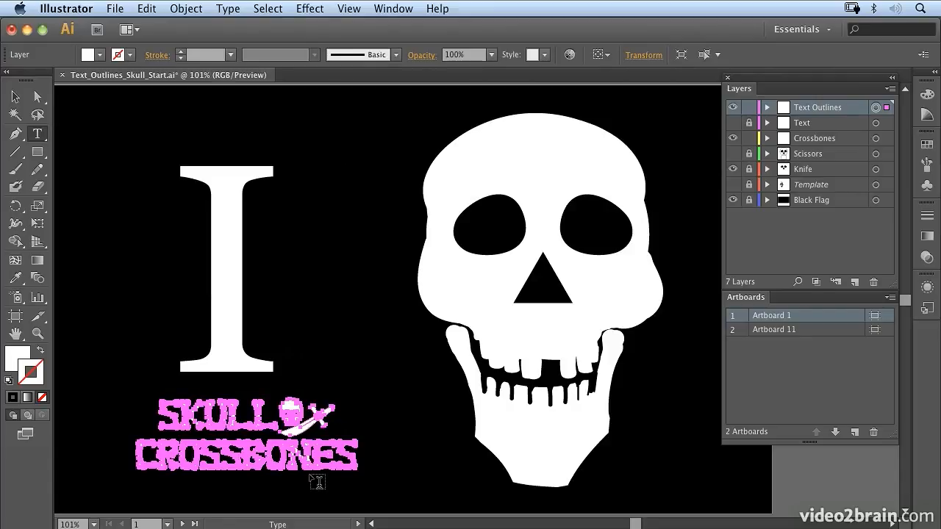
Step: Enlarge the outlined SKULL CROSSBONES lettering proportionally from its center by about a third and deselect it
{"action": "key", "text": "super+equal"}
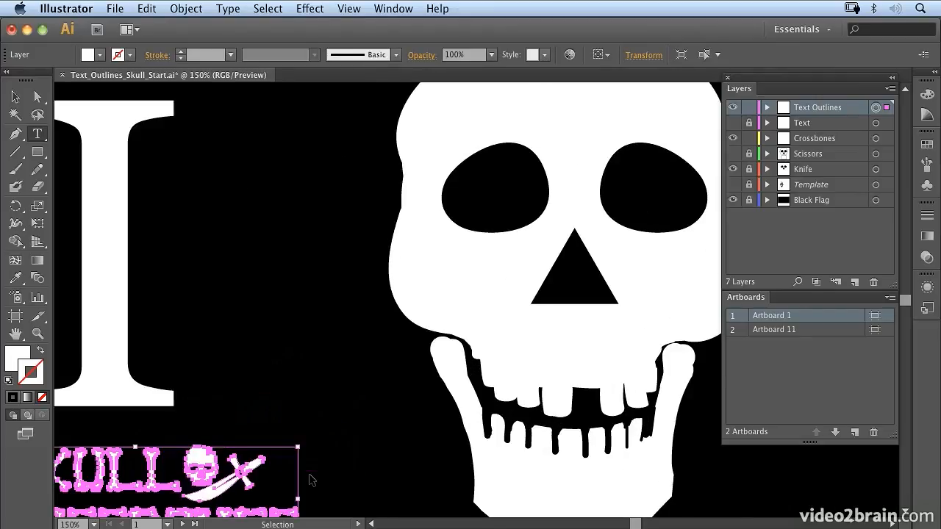
{"action": "key", "text": "super+equal"}
{"action": "left_click_drag", "start_coordinate": [271, 471], "coordinate": [624, 257]}
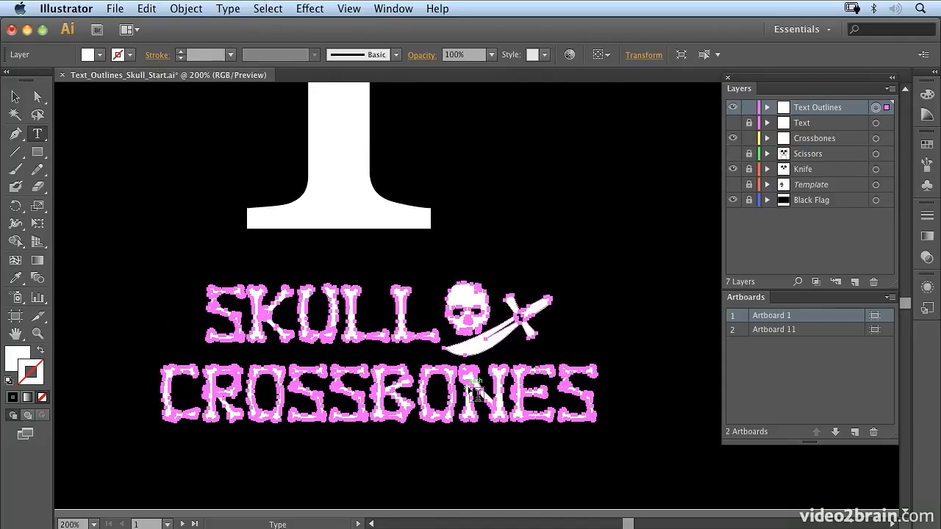
{"action": "left_click", "coordinate": [15, 96]}
{"action": "left_click", "coordinate": [298, 308]}
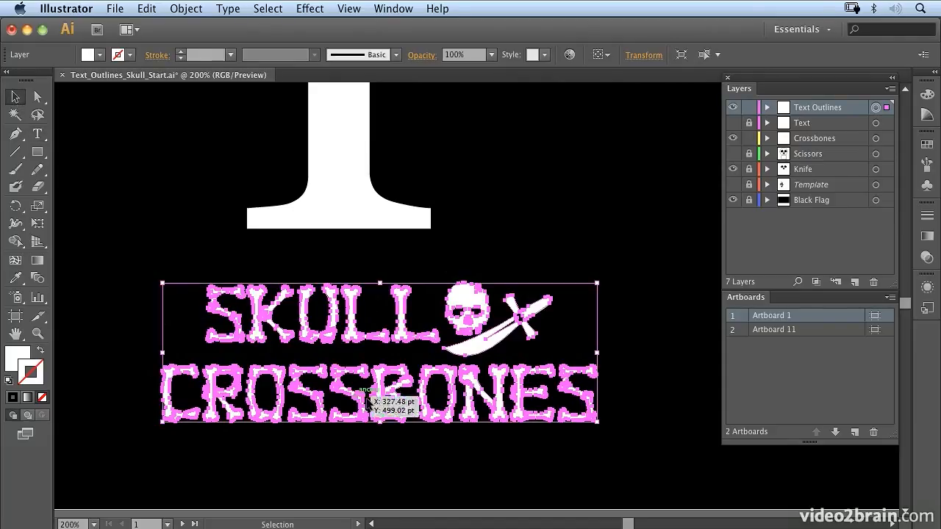
{"action": "left_click_drag", "start_coordinate": [597, 281], "coordinate": [678, 258]}
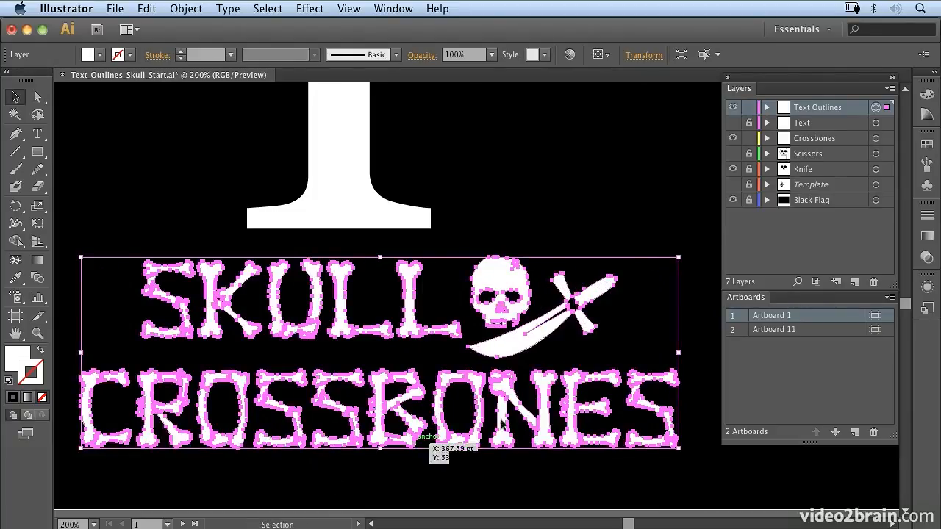
{"action": "left_click", "coordinate": [492, 472]}
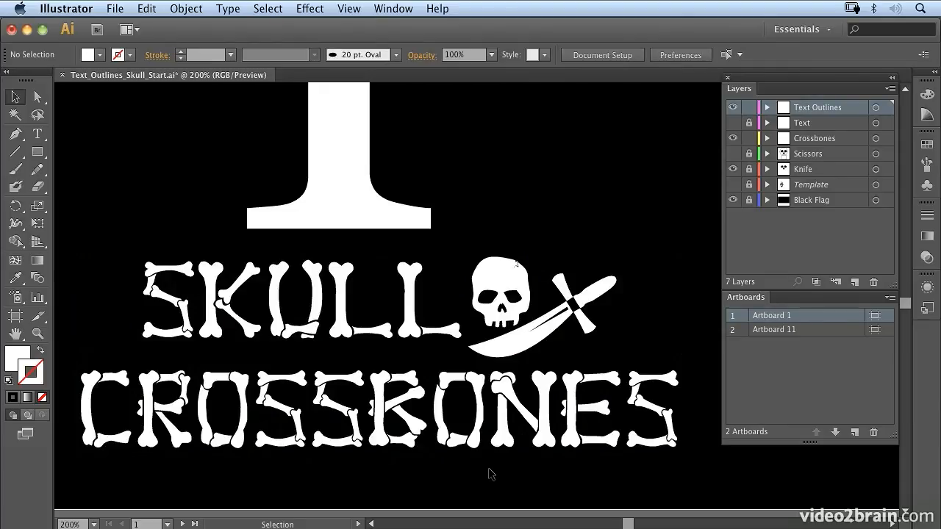
Step: Lock the Text Outlines layer and stretch the letter I on the Crossbones layer vertically to about the skull's full height
{"action": "double_click", "coordinate": [21, 337]}
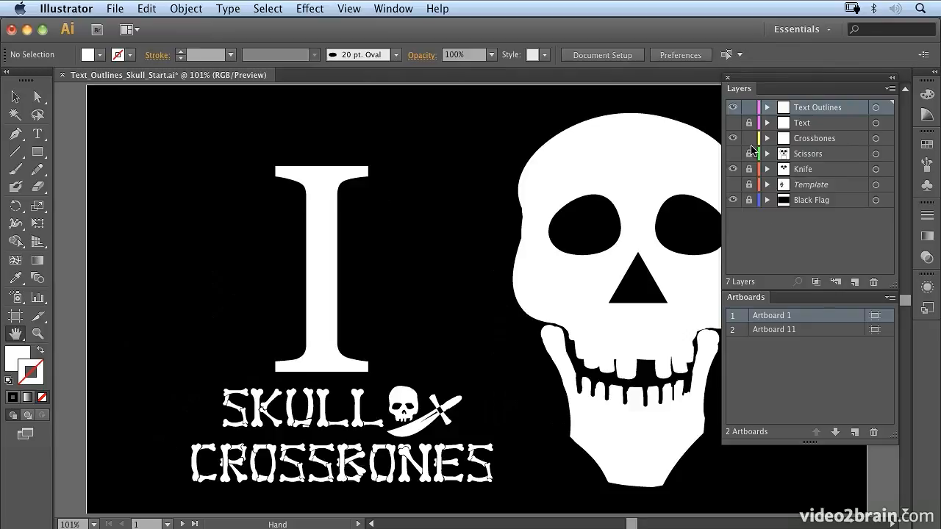
{"action": "left_click", "coordinate": [750, 109]}
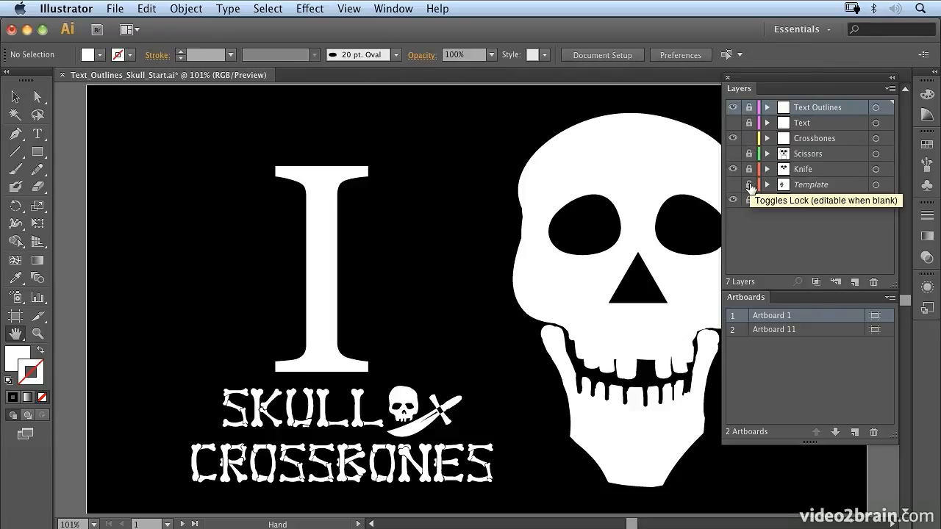
{"action": "left_click", "coordinate": [875, 139]}
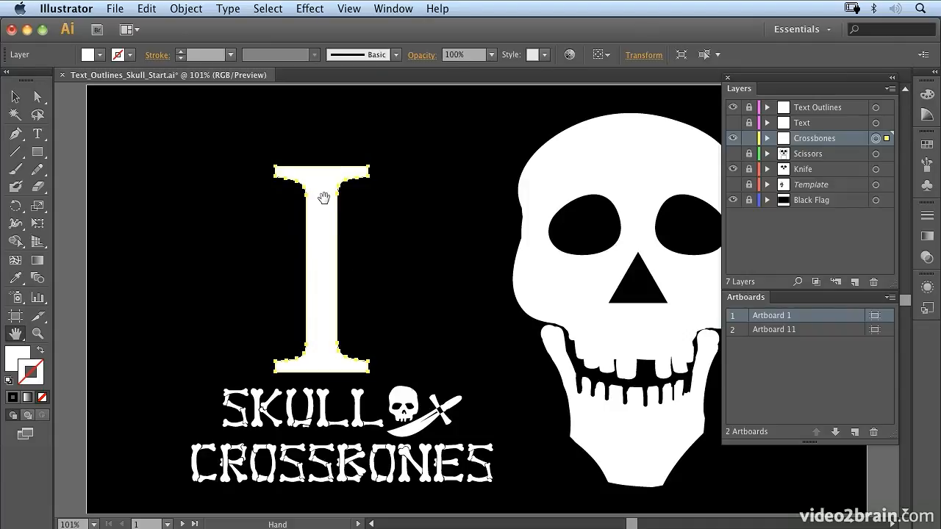
{"action": "left_click", "coordinate": [15, 96]}
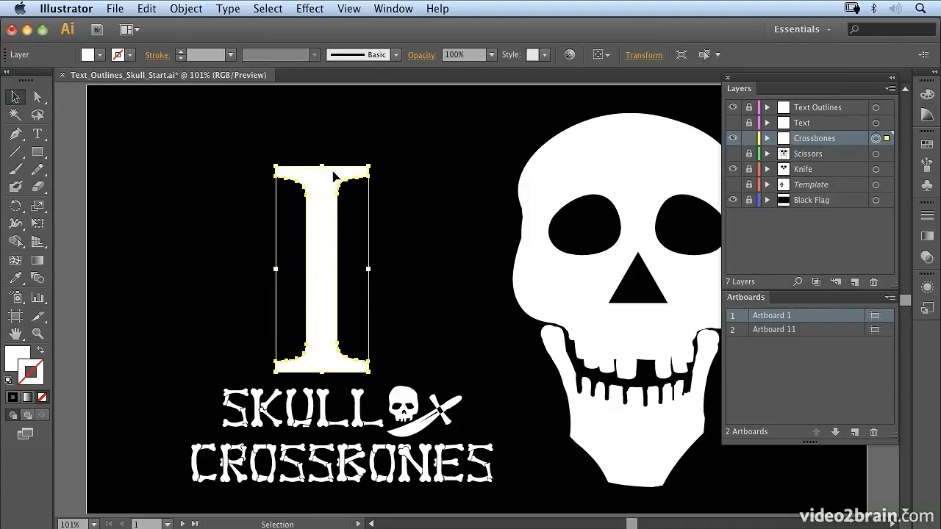
{"action": "left_click_drag", "start_coordinate": [322, 167], "coordinate": [324, 113]}
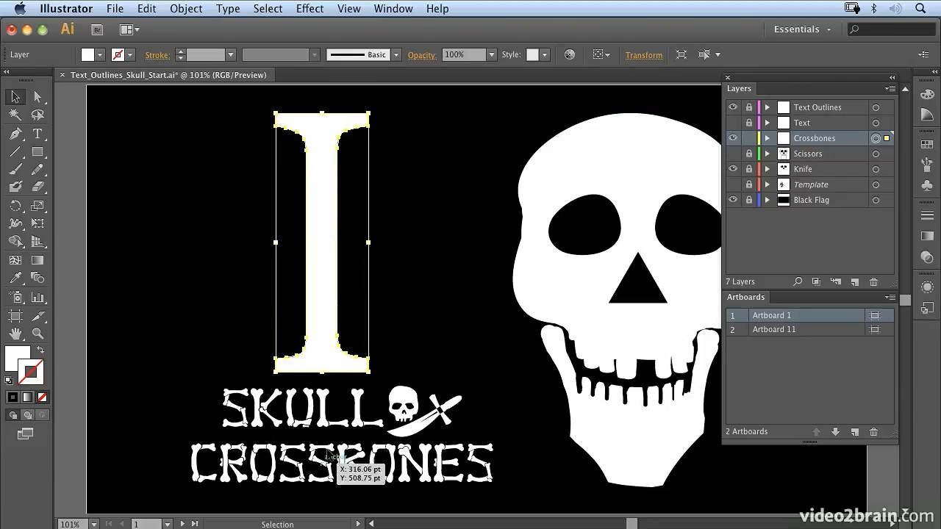
{"action": "left_click_drag", "start_coordinate": [322, 362], "coordinate": [318, 497]}
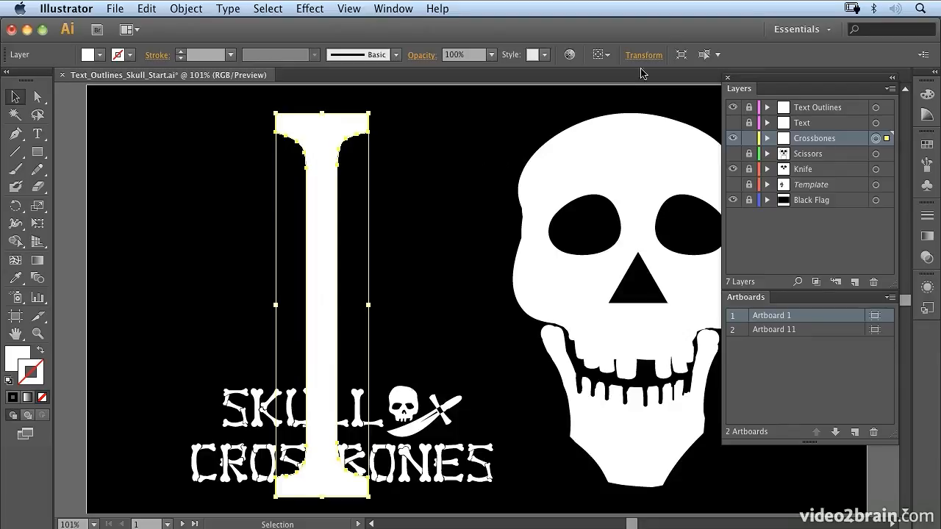
Step: Hide the Text Outlines layer and start the Rotate tool on the stretched letter I
{"action": "left_click", "coordinate": [733, 107]}
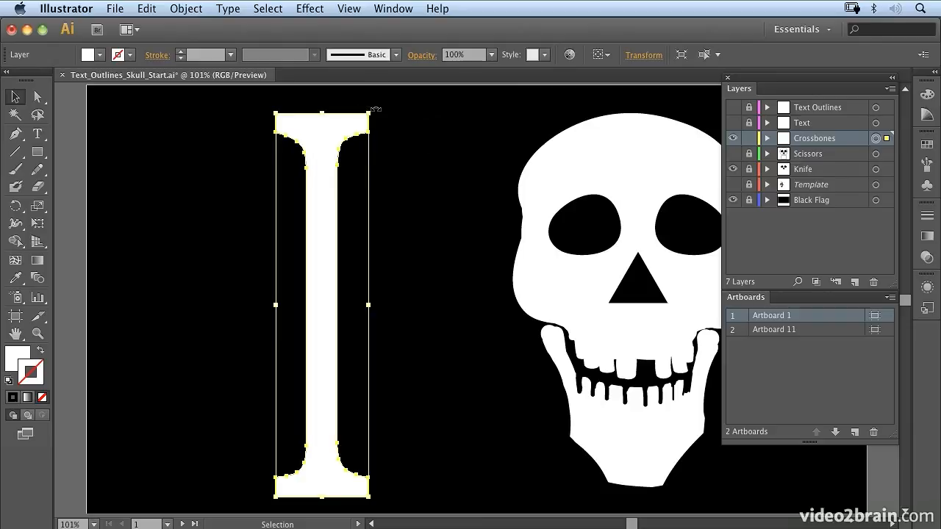
{"action": "key", "text": "r"}
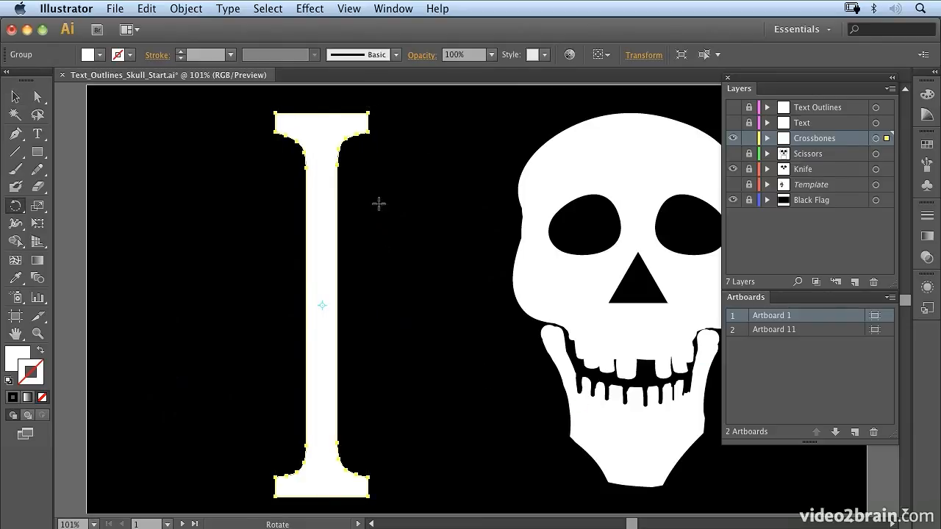